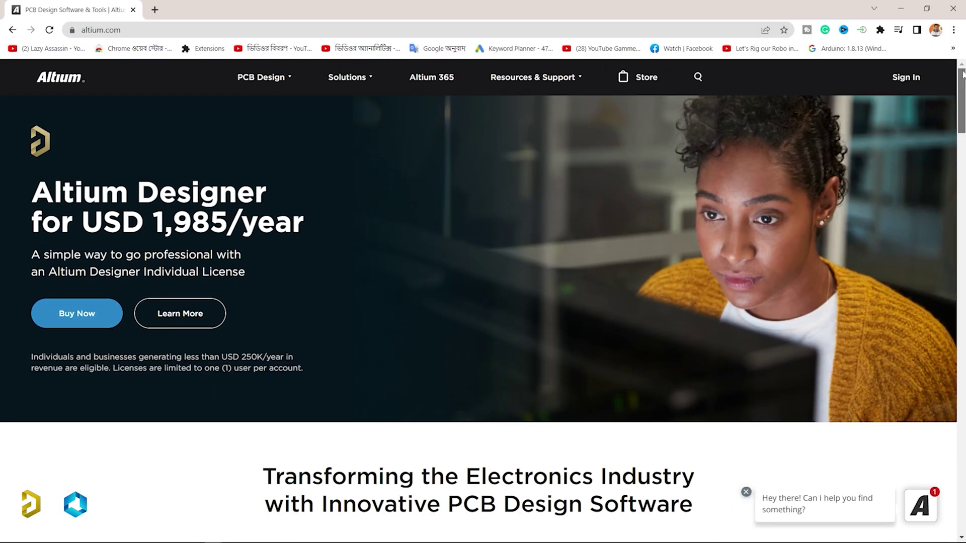
Step: Browse altium.com, view the sample board's PCB layout online, and scroll to the Altium Designer cards
{"action": "scroll", "coordinate": [962, 74], "scroll_direction": "down", "scroll_amount": 13}
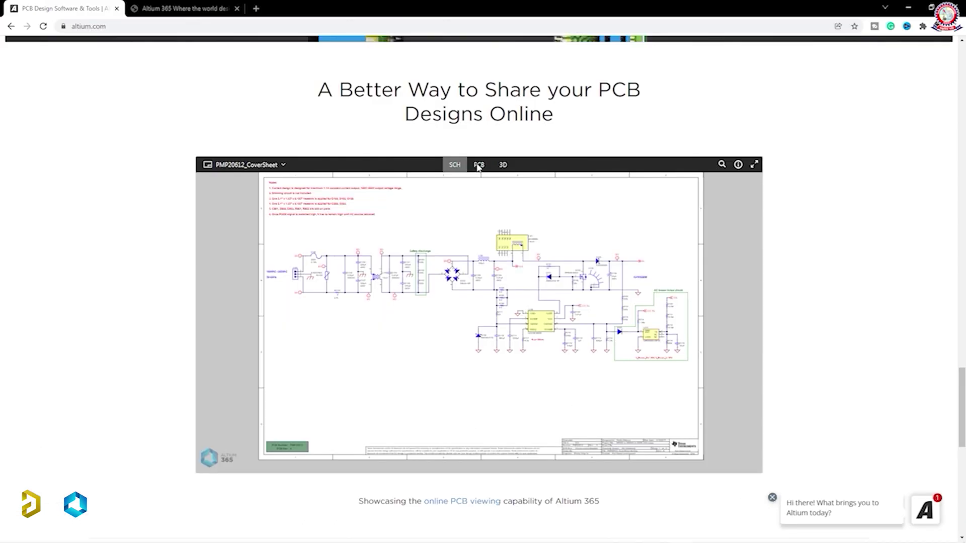
{"action": "left_click", "coordinate": [479, 165]}
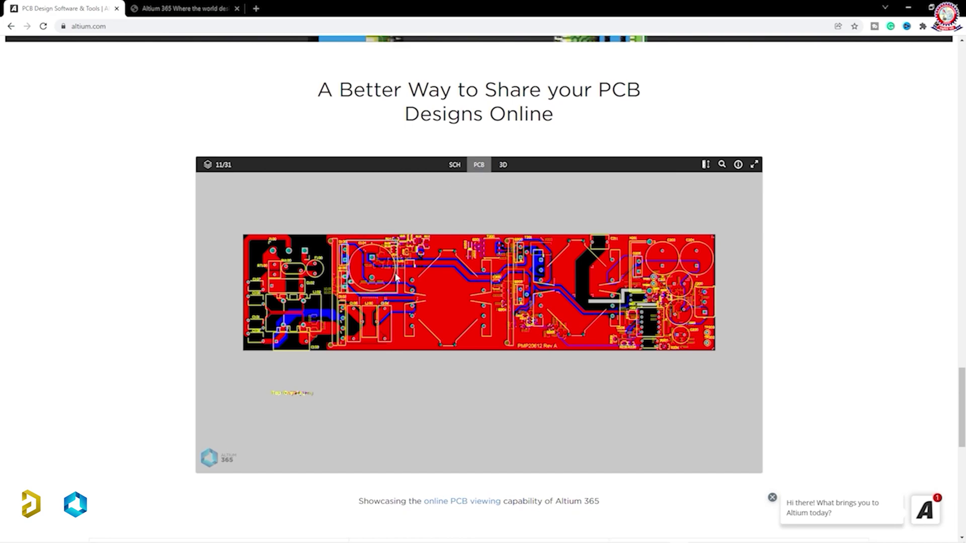
{"action": "scroll", "coordinate": [479, 283], "scroll_direction": "down", "scroll_amount": 2}
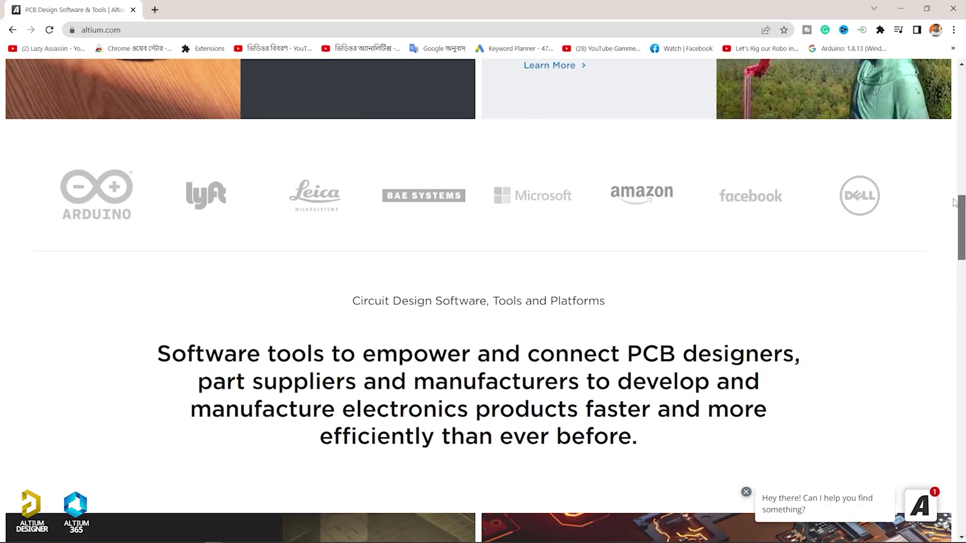
{"action": "scroll", "coordinate": [952, 224], "scroll_direction": "down", "scroll_amount": 3}
{"action": "left_click_drag", "start_coordinate": [952, 224], "coordinate": [945, 458]}
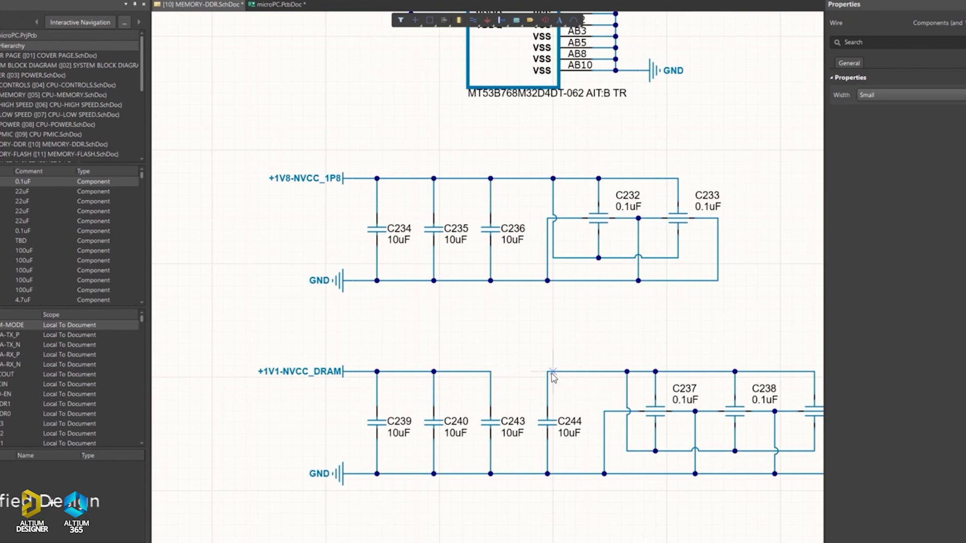
Step: Jump to capacitor C244 on microPC.PcbDoc and start routing a track on layer L10
{"action": "left_click", "coordinate": [570, 432]}
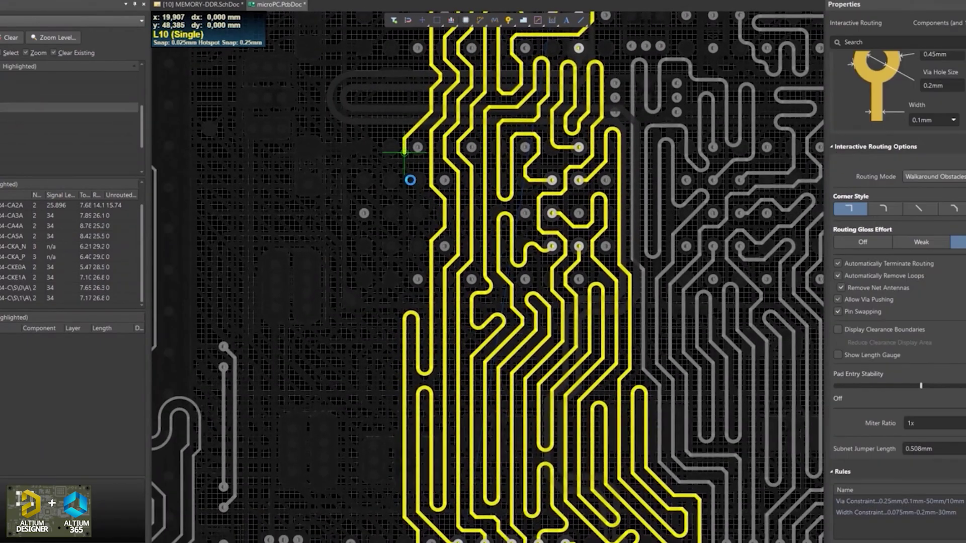
{"action": "left_click", "coordinate": [417, 234]}
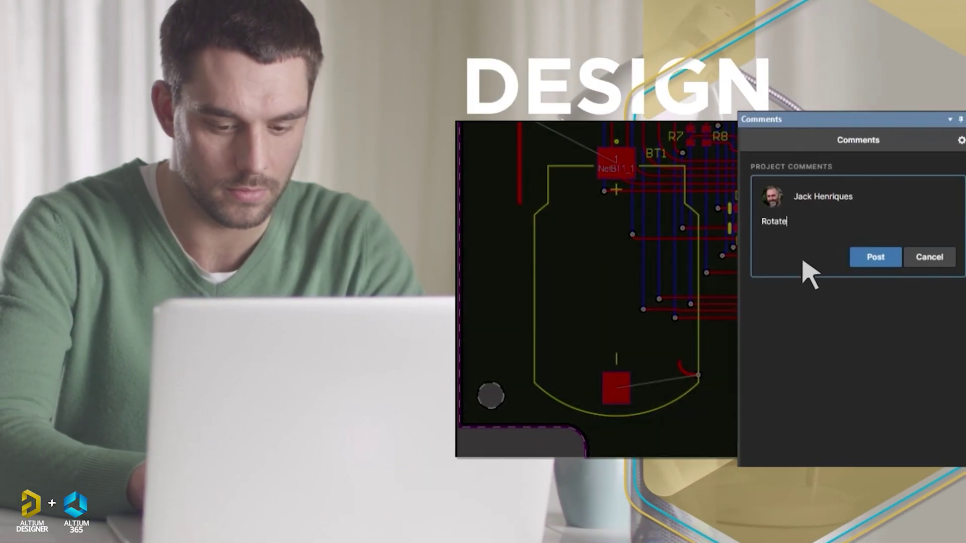
Step: Post a comment asking to rotate the battery holder 45 degrees, and reply 'OK done'
{"action": "type", "text": "this battery holder 45 degrees"}
{"action": "left_click", "coordinate": [875, 256]}
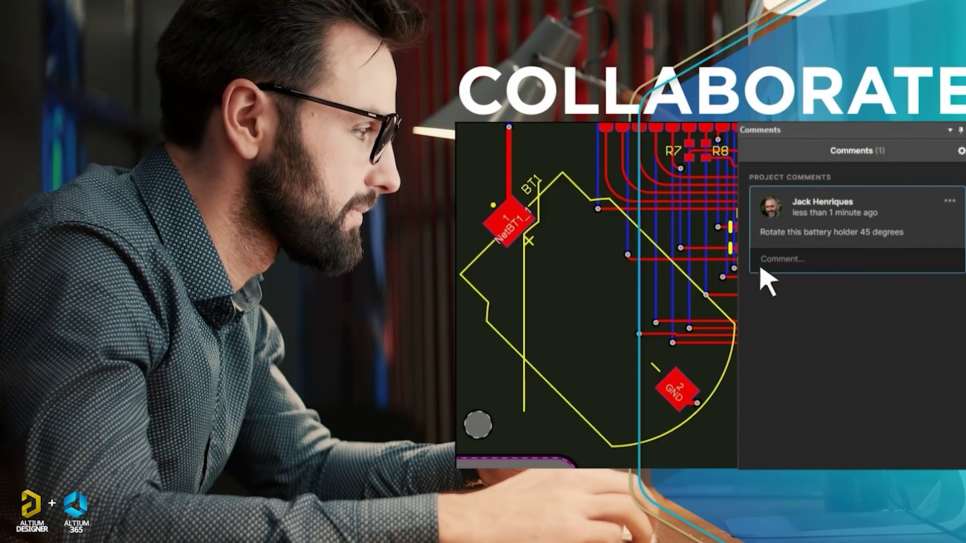
{"action": "left_click", "coordinate": [754, 267]}
{"action": "type", "text": "OK done"}
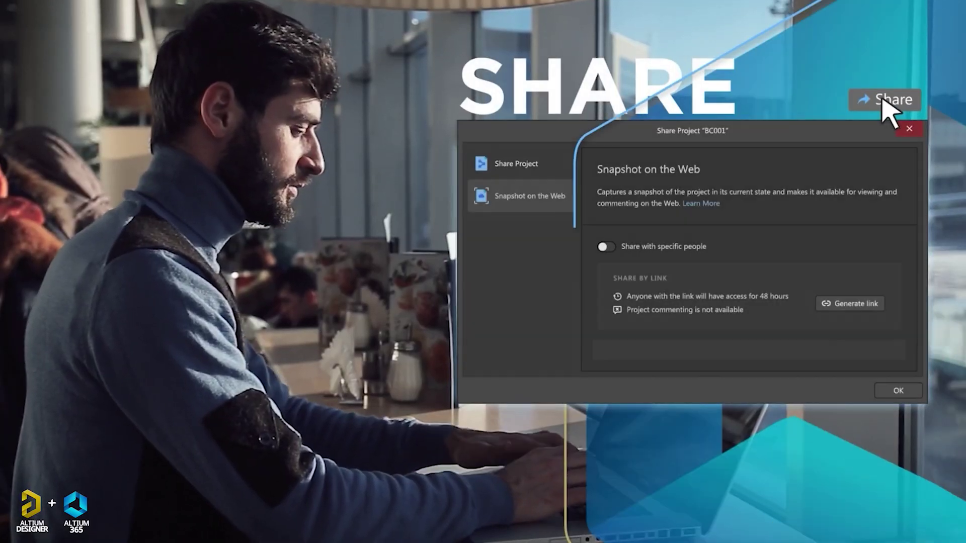
Step: Share the project snapshot with a colleague by entering their e-mail address
{"action": "left_click", "coordinate": [606, 247]}
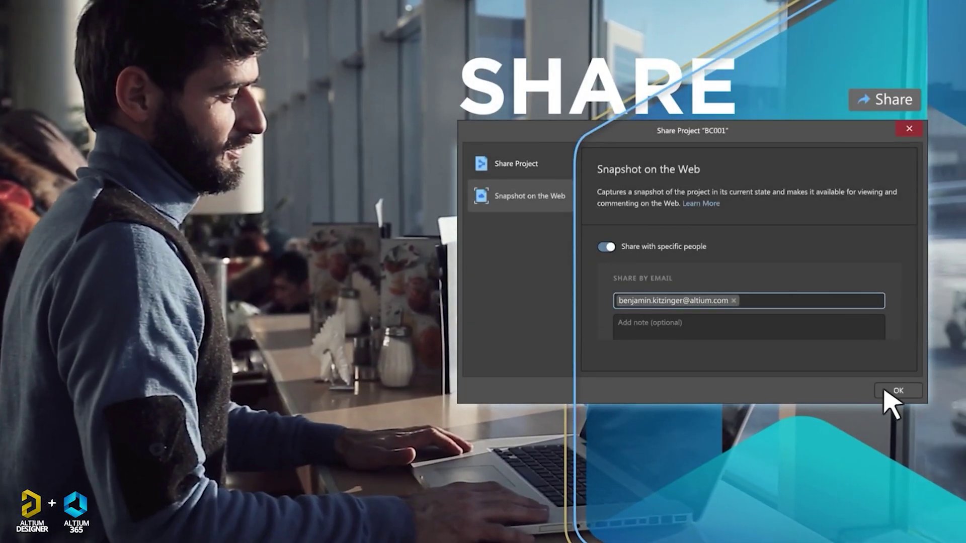
{"action": "left_click", "coordinate": [885, 392]}
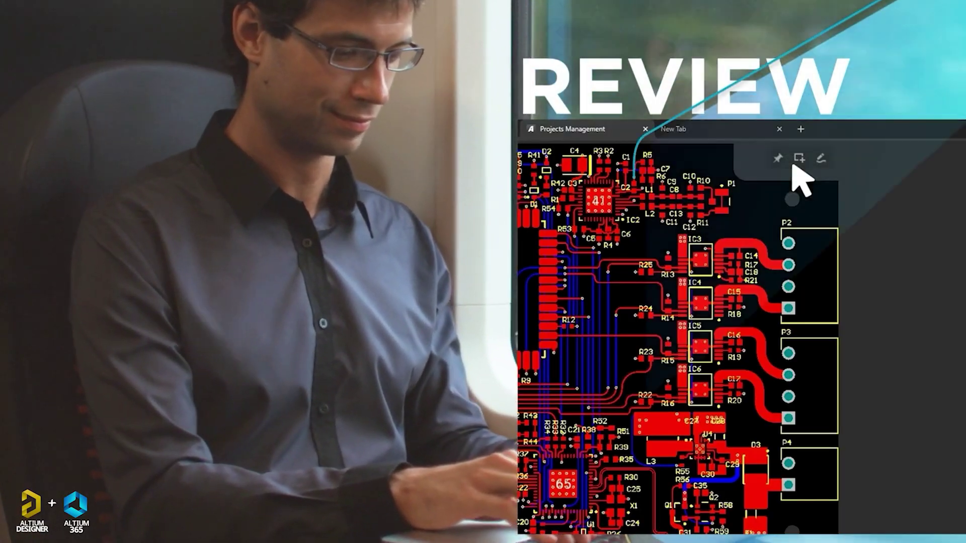
Step: Comment on the right-hand connectors' availability, then view the assembly and bill of materials
{"action": "left_click", "coordinate": [799, 157]}
{"action": "left_click_drag", "start_coordinate": [750, 175], "coordinate": [865, 533]}
{"action": "type", "text": "Need to check the availability of these connector types"}
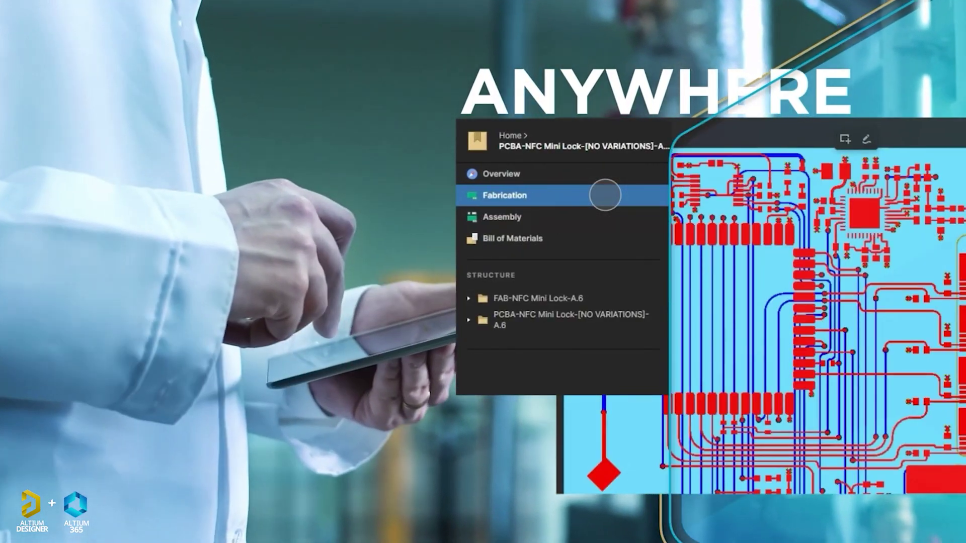
{"action": "left_click", "coordinate": [603, 217]}
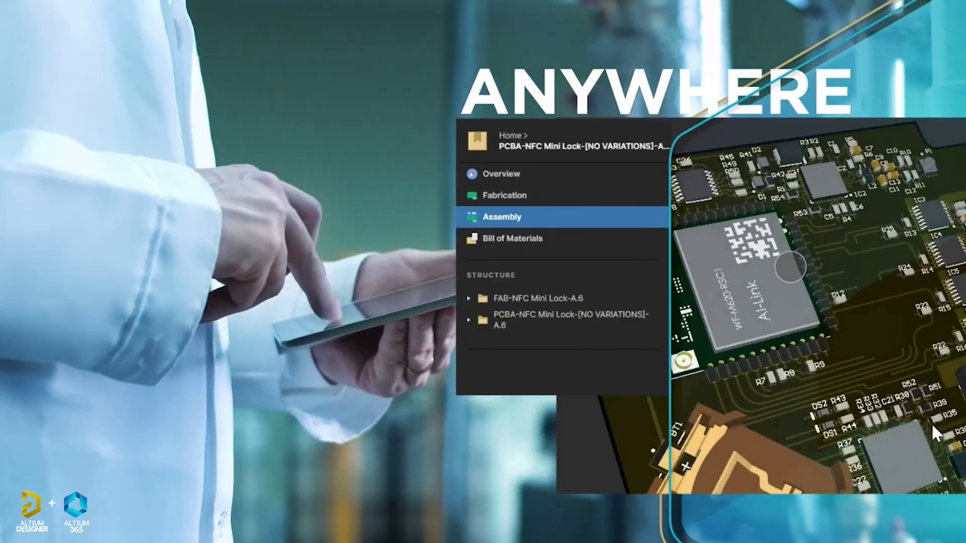
{"action": "left_click", "coordinate": [512, 238]}
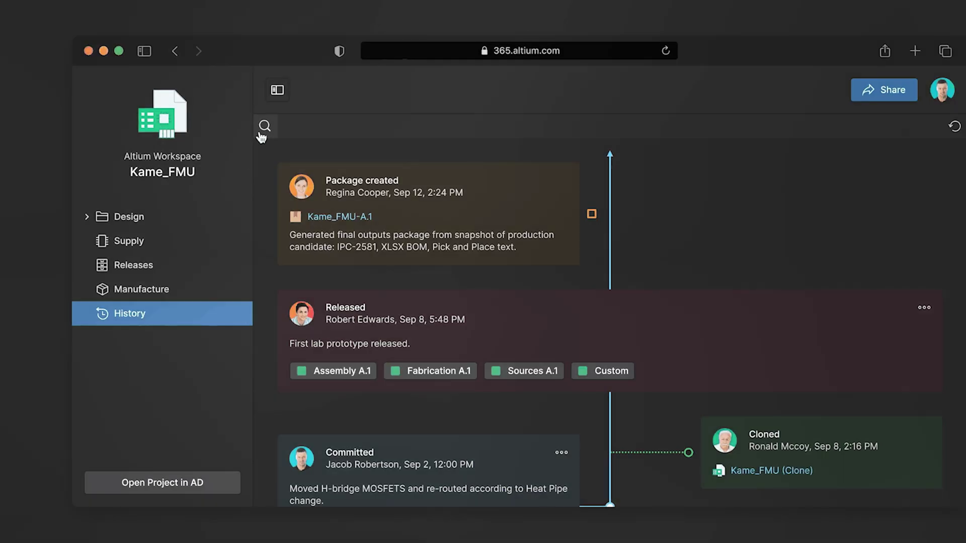
Step: Search Kame_FMU history for r93 and compare commits to see R93's board differences
{"action": "left_click", "coordinate": [264, 125]}
{"action": "type", "text": "r93"}
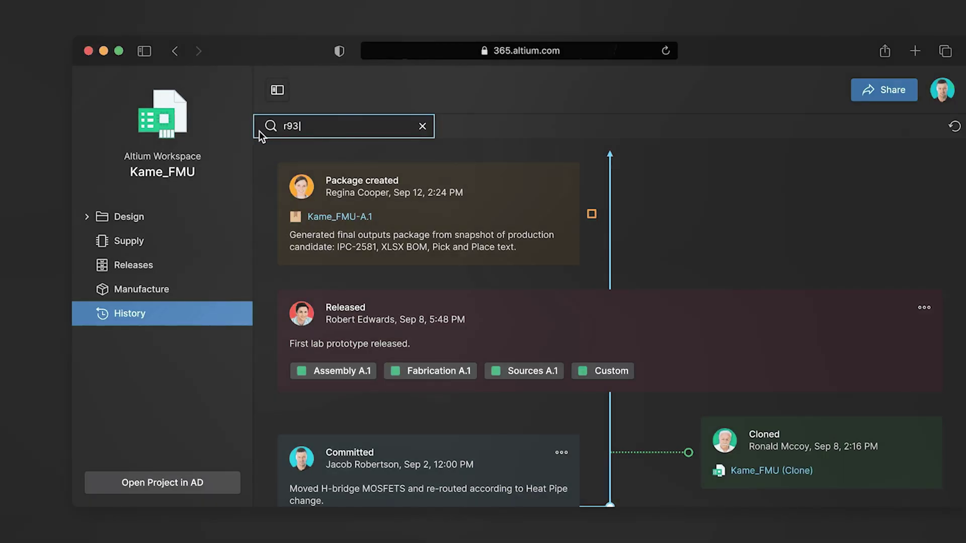
{"action": "left_click", "coordinate": [603, 253]}
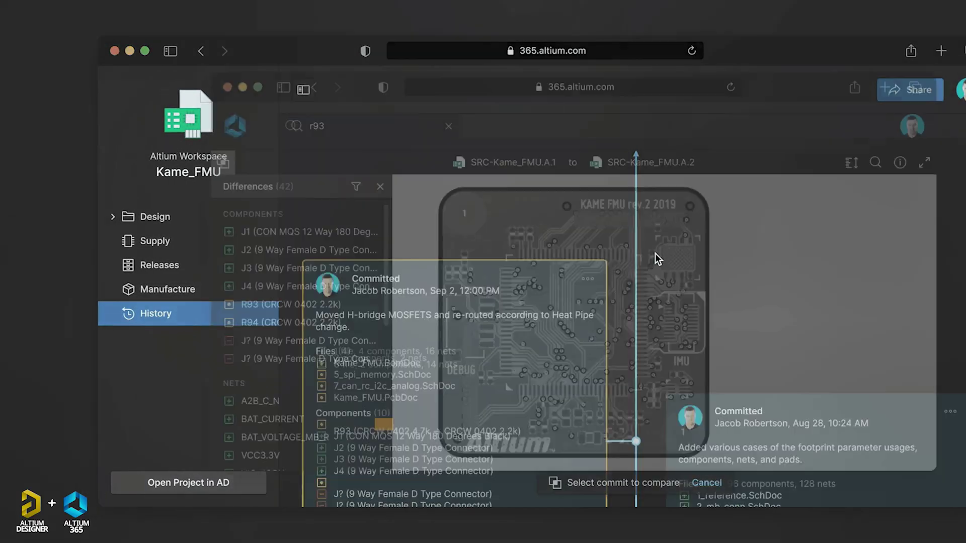
{"action": "left_click", "coordinate": [211, 304]}
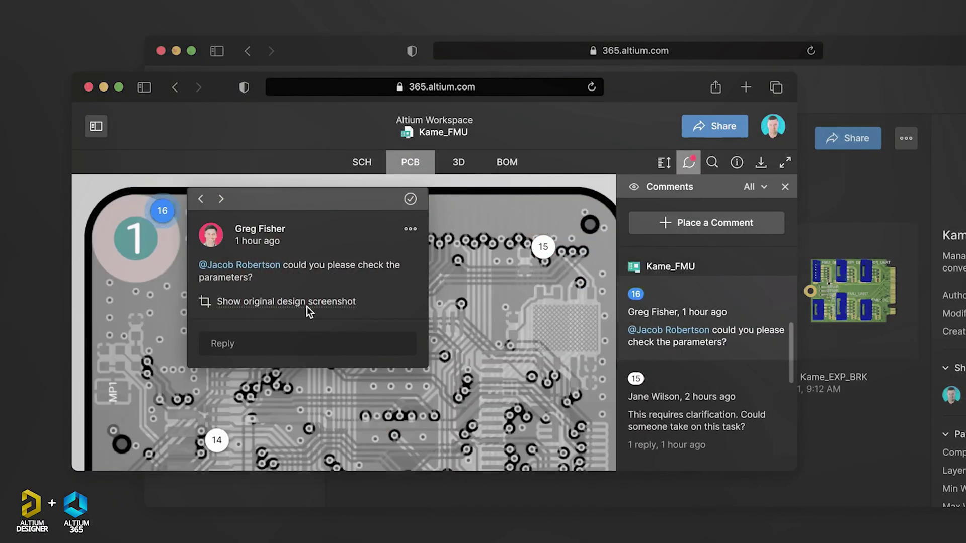
{"action": "left_click", "coordinate": [301, 342]}
{"action": "type", "text": "@gl"}
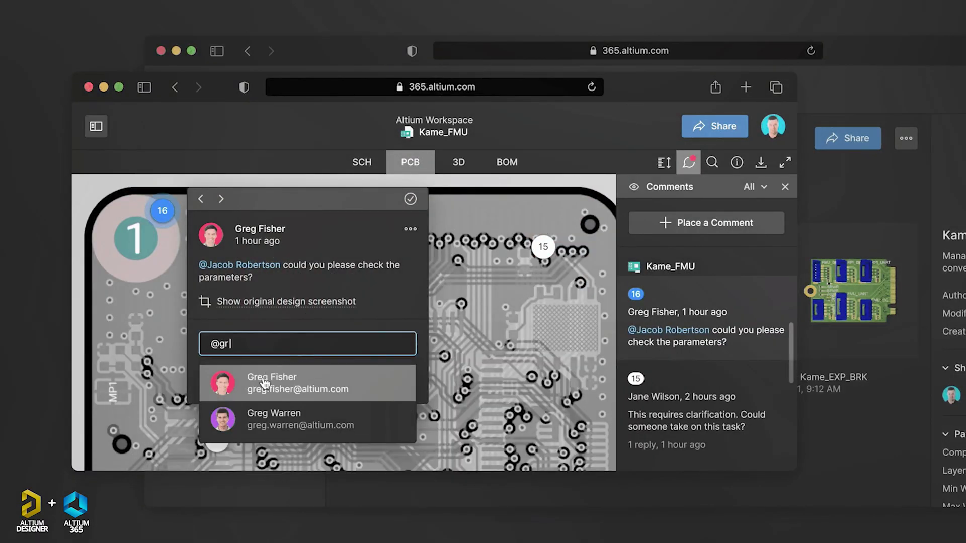
{"action": "left_click", "coordinate": [263, 381]}
{"action": "type", "text": "Done."}
{"action": "left_click", "coordinate": [326, 380]}
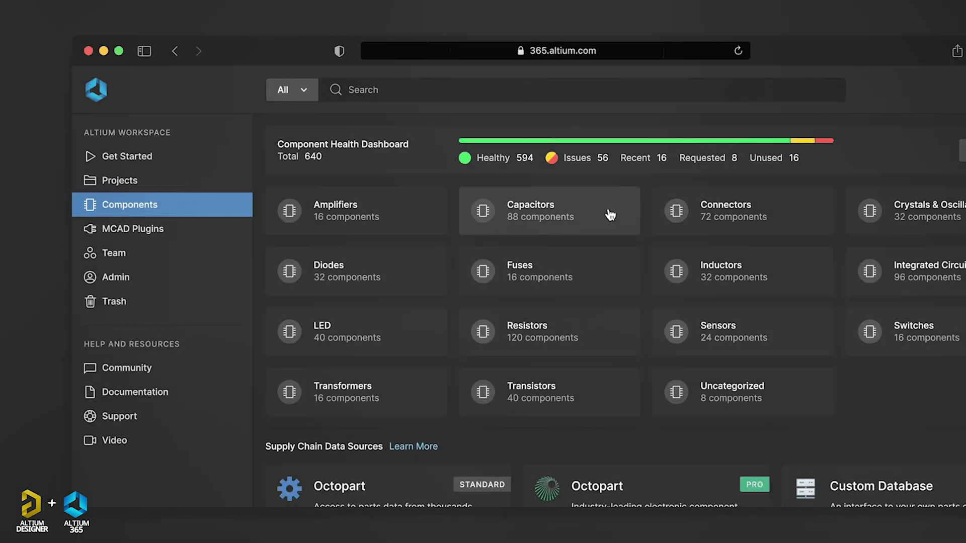
Step: Filter the Capacitors component list to capacitance 100uF
{"action": "left_click", "coordinate": [603, 211]}
{"action": "left_click", "coordinate": [429, 92]}
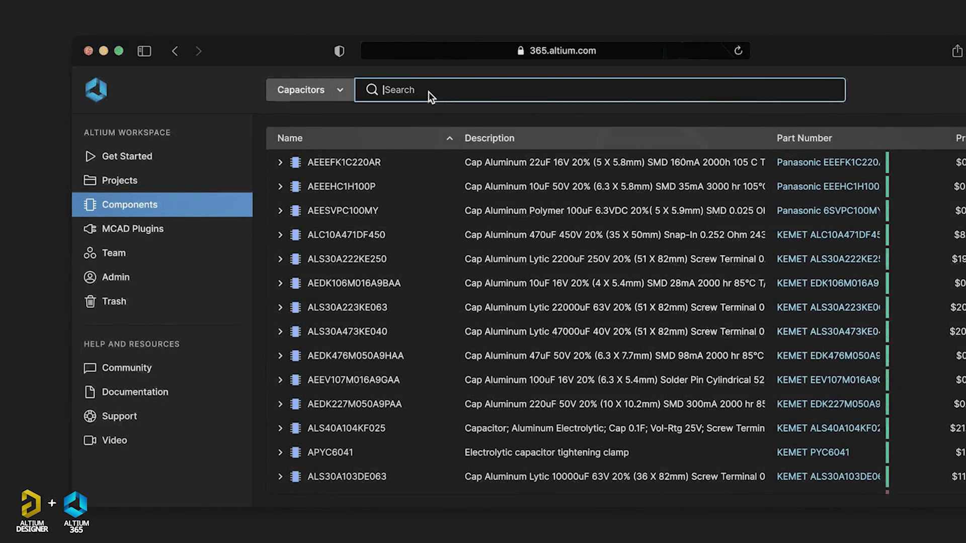
{"action": "type", "text": "ca"}
{"action": "left_click", "coordinate": [418, 115]}
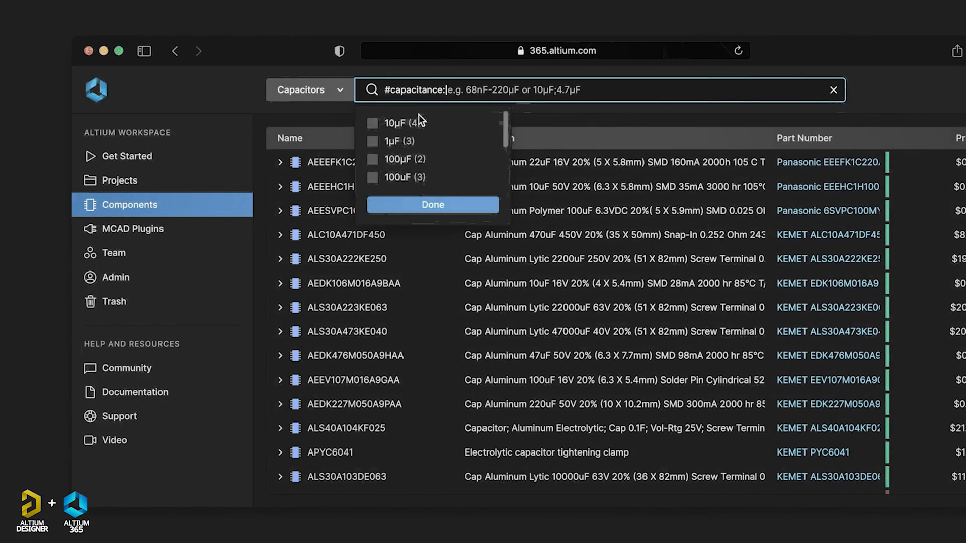
{"action": "left_click", "coordinate": [413, 207]}
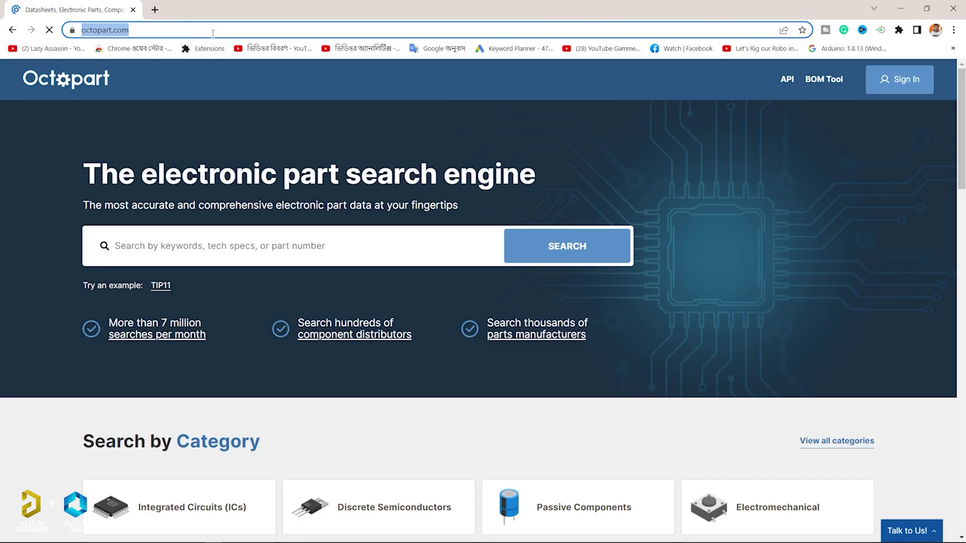
Step: On Octopart, drill into Integrated Circuits (ICs), then the Microcontrollers category
{"action": "scroll", "coordinate": [483, 301], "scroll_direction": "down", "scroll_amount": 15}
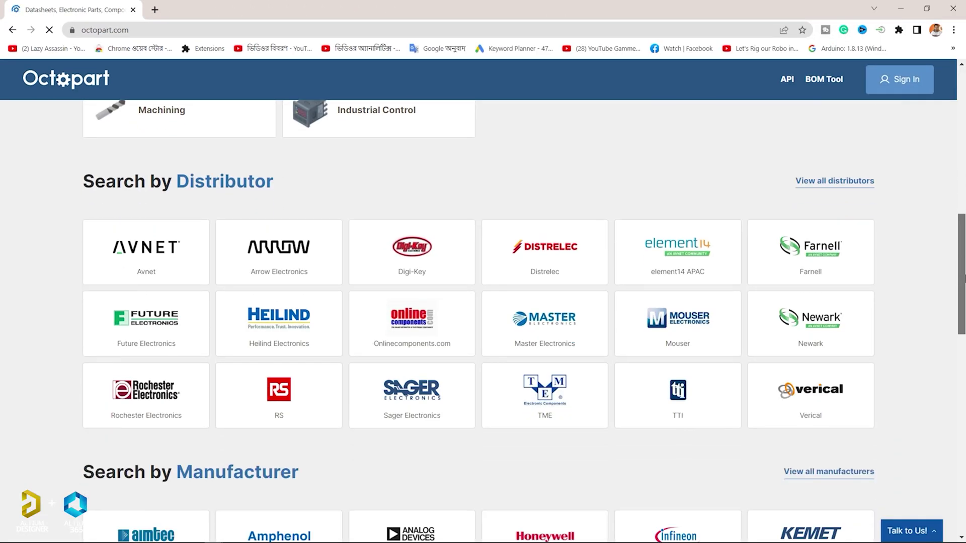
{"action": "left_click_drag", "start_coordinate": [964, 275], "coordinate": [964, 456]}
{"action": "scroll", "coordinate": [175, 187], "scroll_direction": "up", "scroll_amount": 20}
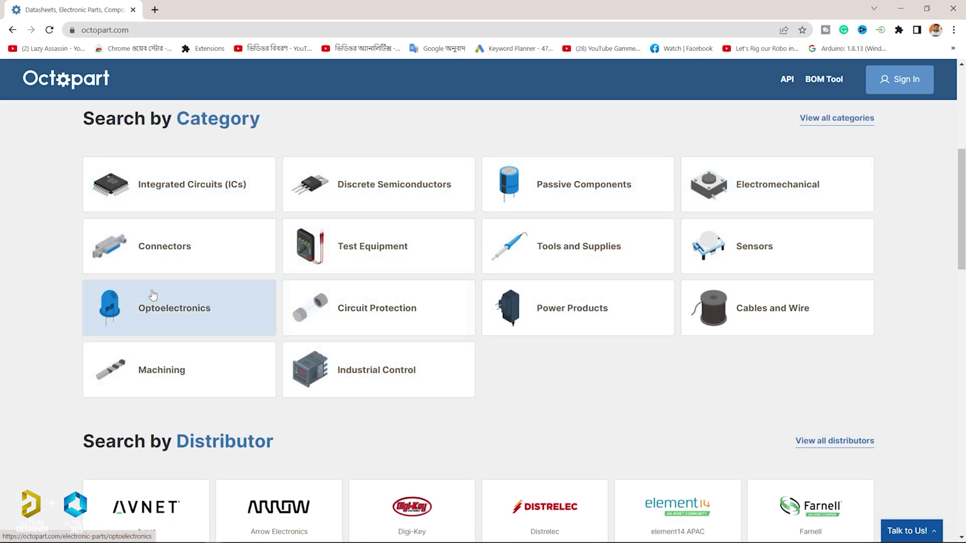
{"action": "left_click", "coordinate": [205, 190]}
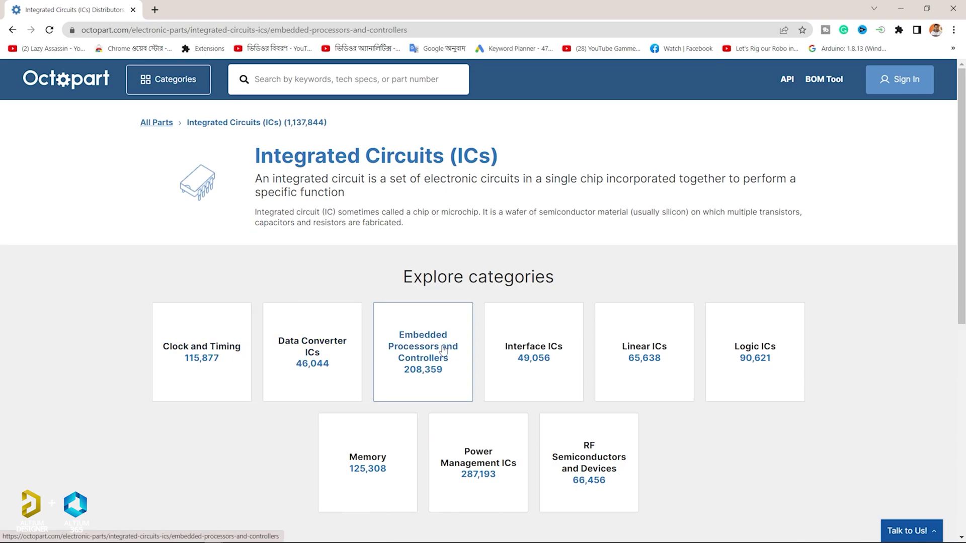
{"action": "scroll", "coordinate": [382, 327], "scroll_direction": "down", "scroll_amount": 2}
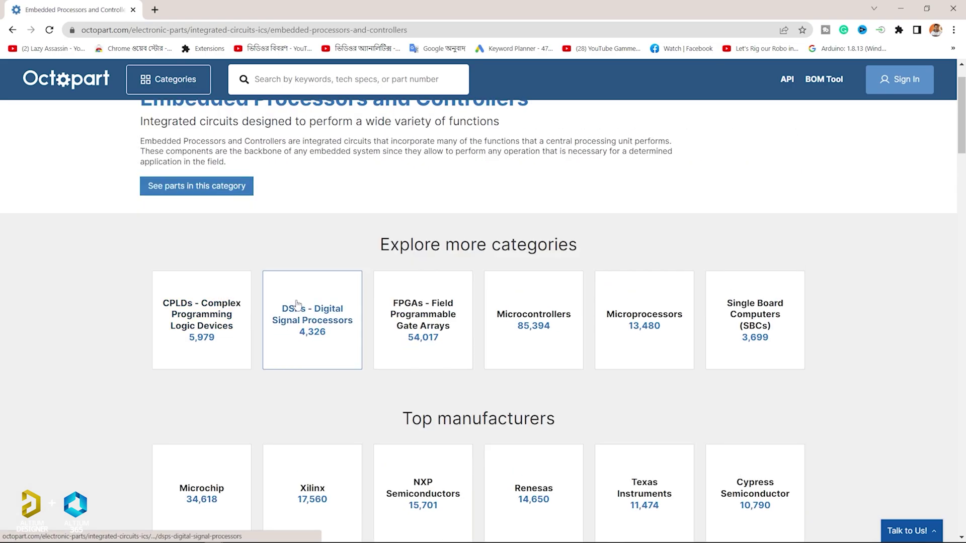
{"action": "scroll", "coordinate": [317, 309], "scroll_direction": "down", "scroll_amount": 2}
{"action": "left_click", "coordinate": [533, 206]}
Step: Limit the microcontroller results to Microchip parts
{"action": "left_click", "coordinate": [215, 334]}
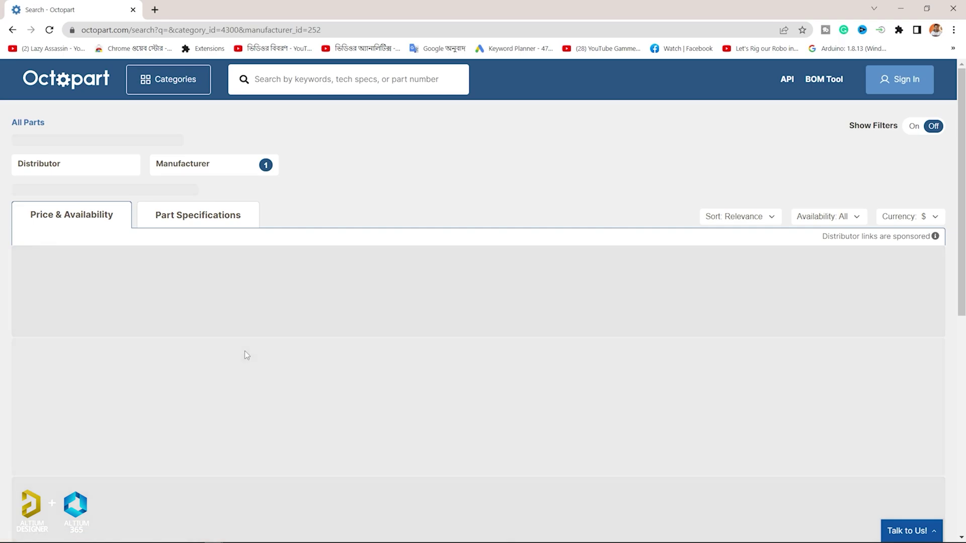
{"action": "scroll", "coordinate": [248, 345], "scroll_direction": "down", "scroll_amount": 2}
{"action": "left_click_drag", "start_coordinate": [961, 94], "coordinate": [962, 145]}
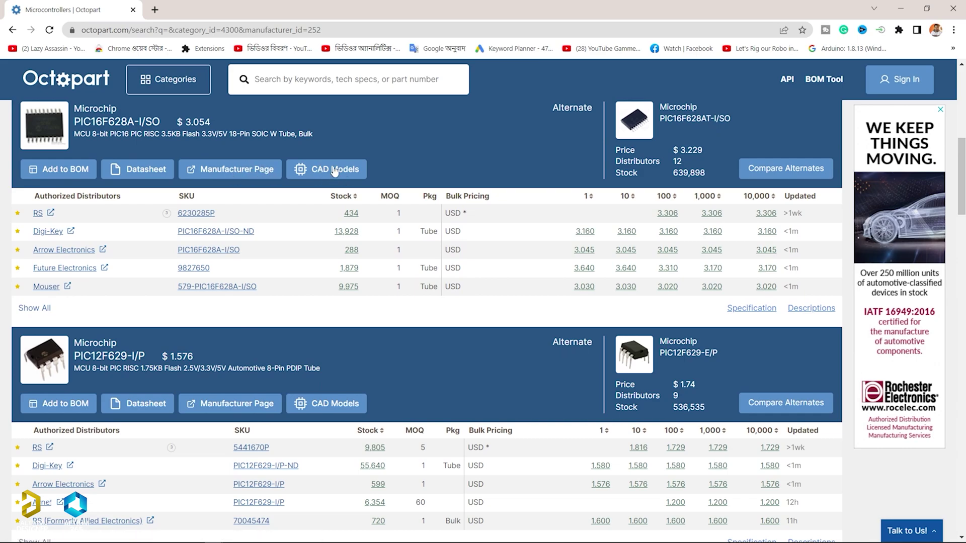
Step: Open the PIC16F628A-I/SO page and review its CAD models, tech specs and descriptions
{"action": "left_click", "coordinate": [146, 169]}
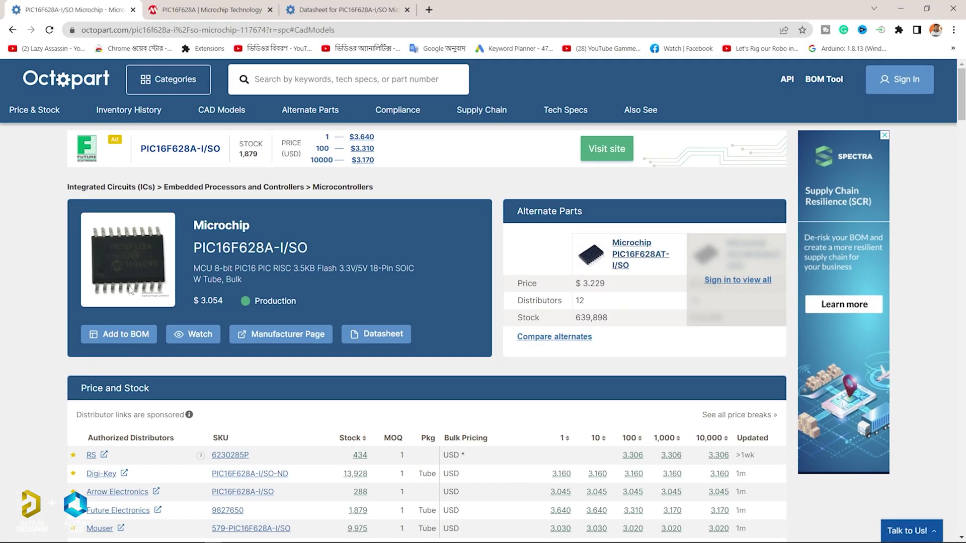
{"action": "scroll", "coordinate": [367, 330], "scroll_direction": "down", "scroll_amount": 8}
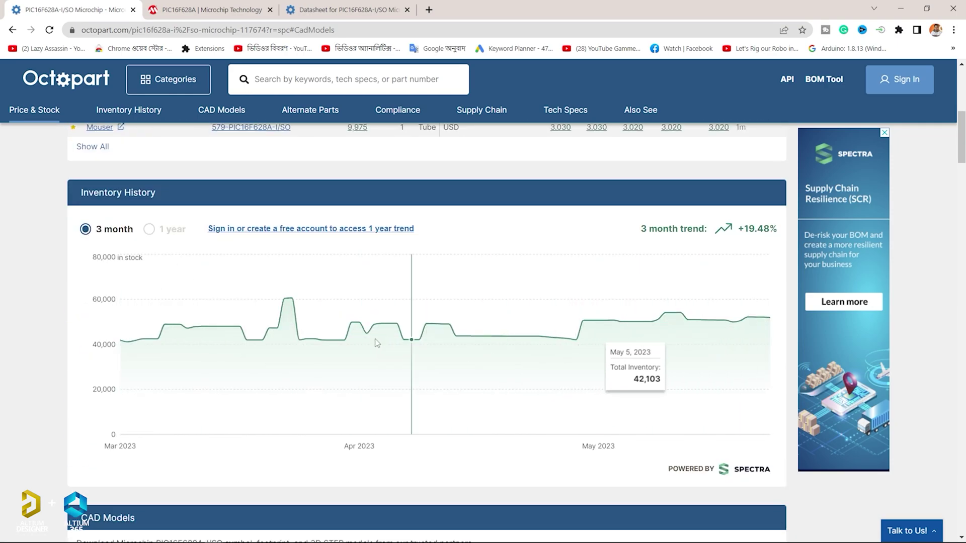
{"action": "scroll", "coordinate": [180, 331], "scroll_direction": "down", "scroll_amount": 6}
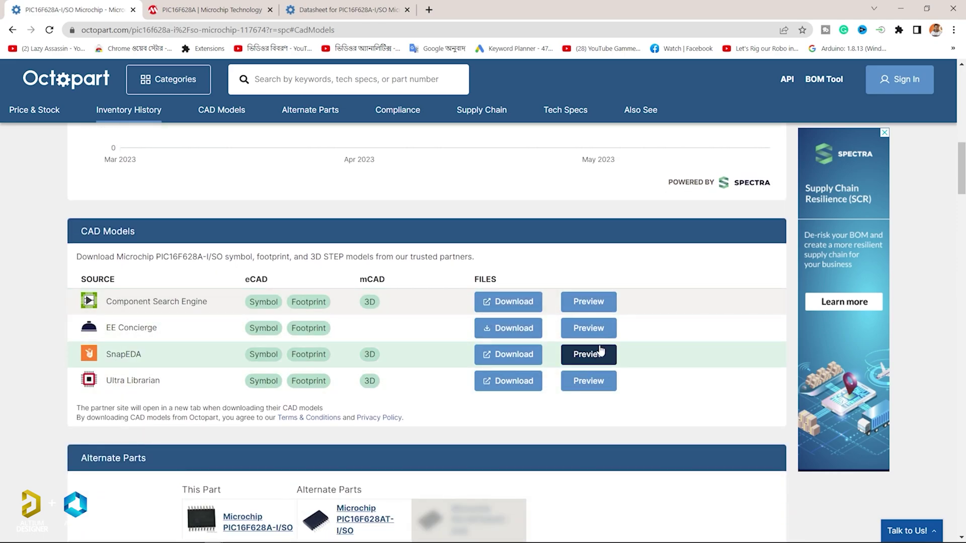
{"action": "scroll", "coordinate": [583, 385], "scroll_direction": "down", "scroll_amount": 20}
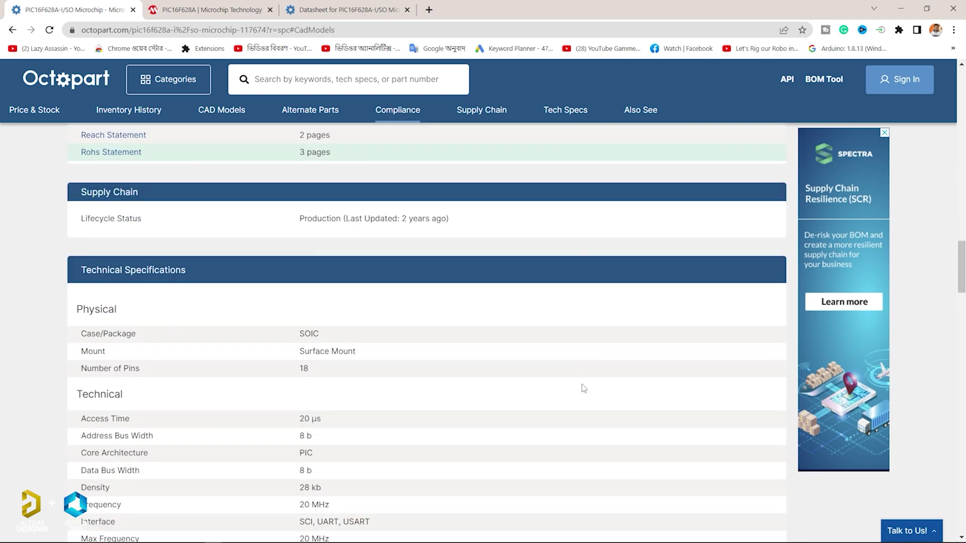
{"action": "scroll", "coordinate": [698, 318], "scroll_direction": "down", "scroll_amount": 20}
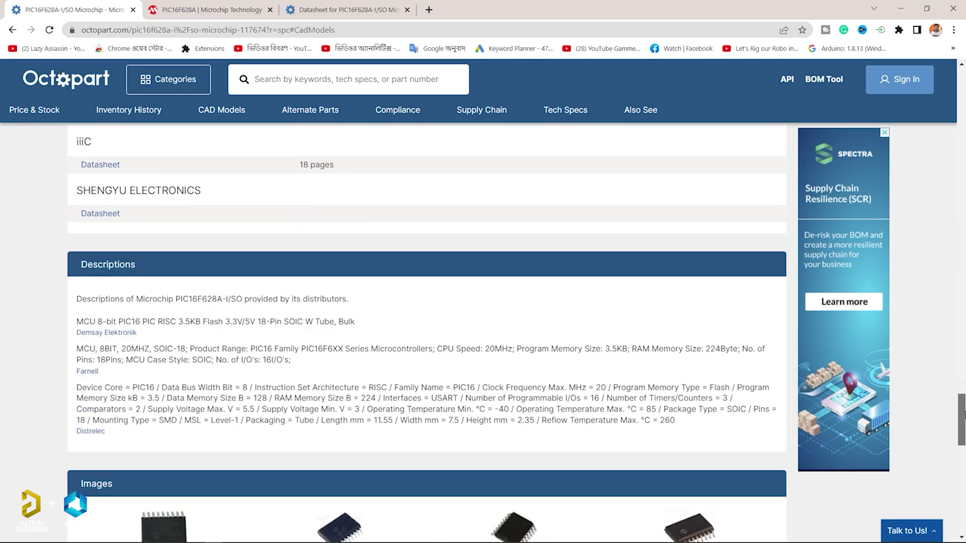
{"action": "scroll", "coordinate": [919, 292], "scroll_direction": "up", "scroll_amount": 20}
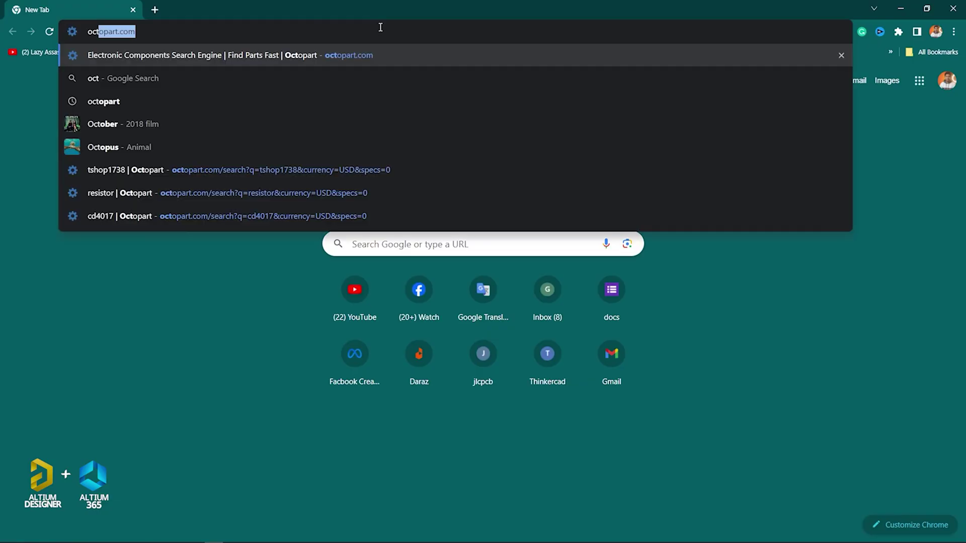
Step: Load Octopart's homepage from the address suggestion and scroll down the page
{"action": "key", "text": "Return"}
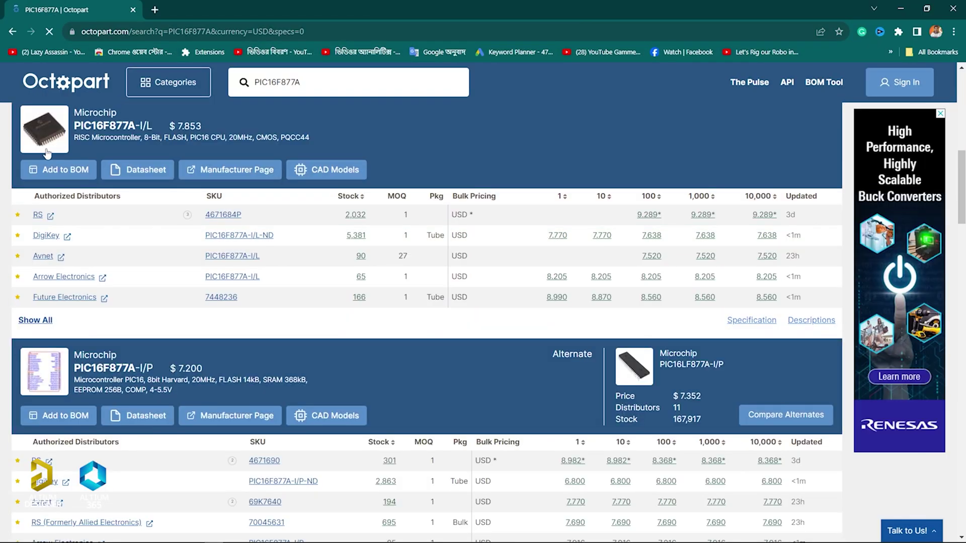
{"action": "scroll", "coordinate": [164, 203], "scroll_direction": "down", "scroll_amount": 5}
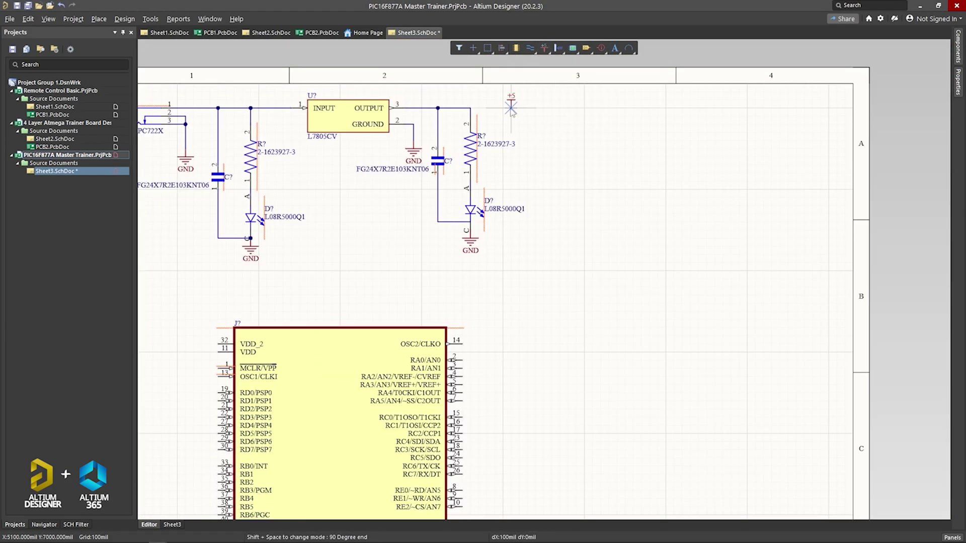
Step: Select the existing circuit and move it right and down to make room
{"action": "scroll", "coordinate": [511, 108], "scroll_direction": "down", "scroll_amount": 3}
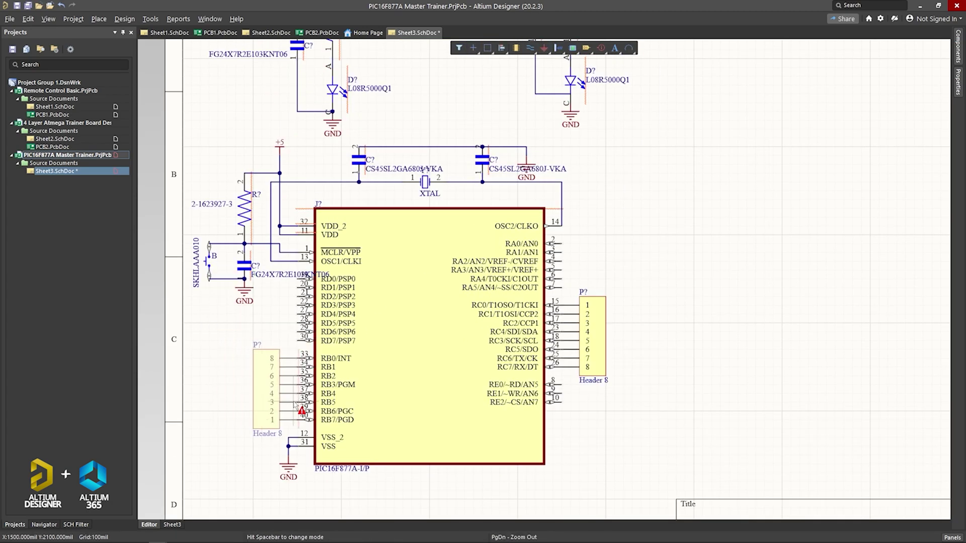
{"action": "left_click", "coordinate": [180, 208]}
{"action": "left_click_drag", "start_coordinate": [198, 336], "coordinate": [251, 354]}
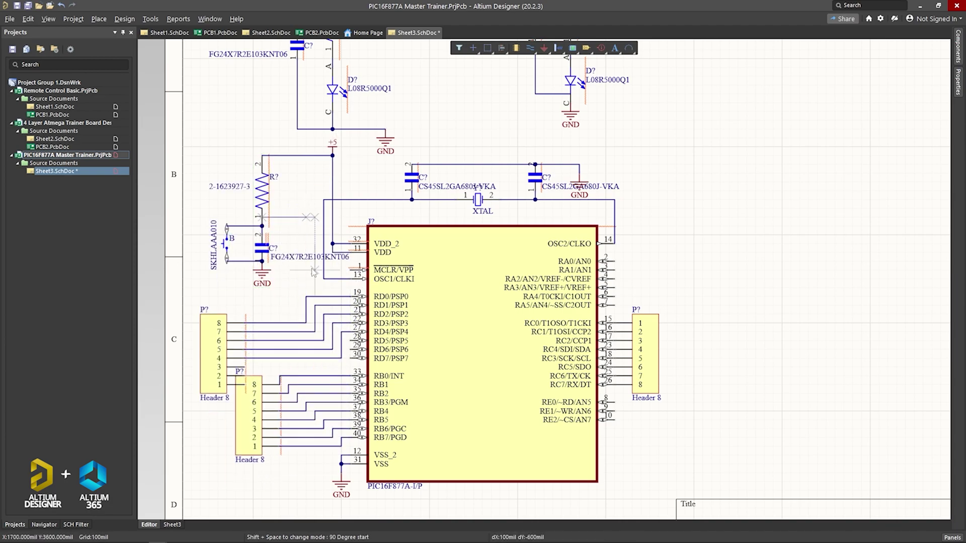
{"action": "right_click_drag", "start_coordinate": [244, 408], "coordinate": [172, 395]}
Step: Place a Header 6 on the RA pins and a Header 3 on the RE pins
{"action": "left_click", "coordinate": [958, 46]}
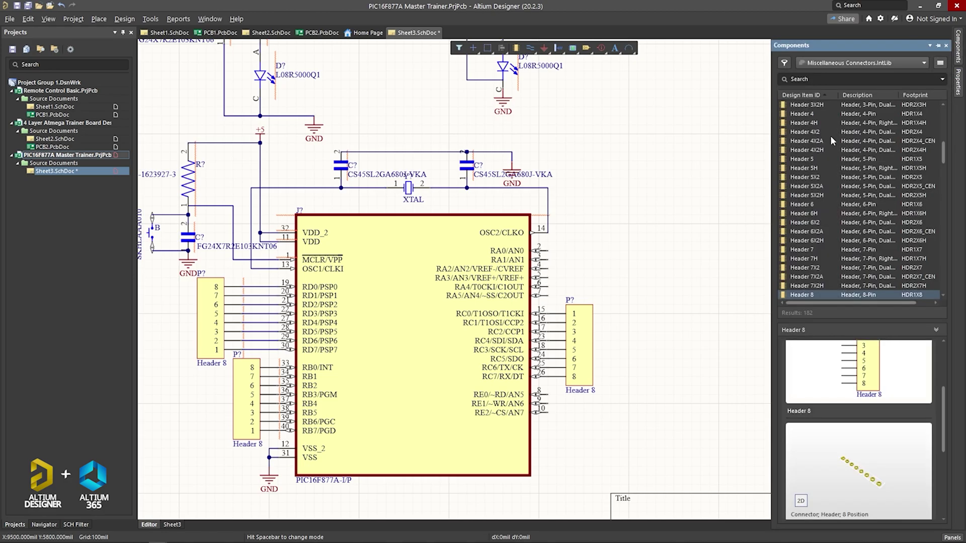
{"action": "left_click_drag", "start_coordinate": [815, 282], "coordinate": [579, 274]}
{"action": "left_click_drag", "start_coordinate": [872, 391], "coordinate": [568, 413]}
Step: Place a resistor near the top of the sheet and paste a copy of the resistor ladder
{"action": "scroll", "coordinate": [657, 345], "scroll_direction": "up", "scroll_amount": 3}
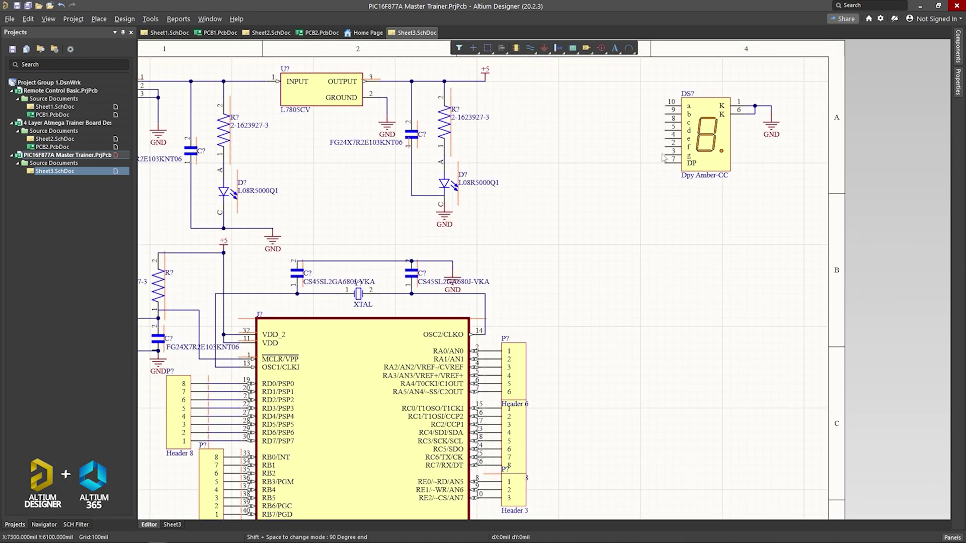
{"action": "left_click", "coordinate": [958, 46]}
{"action": "left_click_drag", "start_coordinate": [805, 166], "coordinate": [570, 81]}
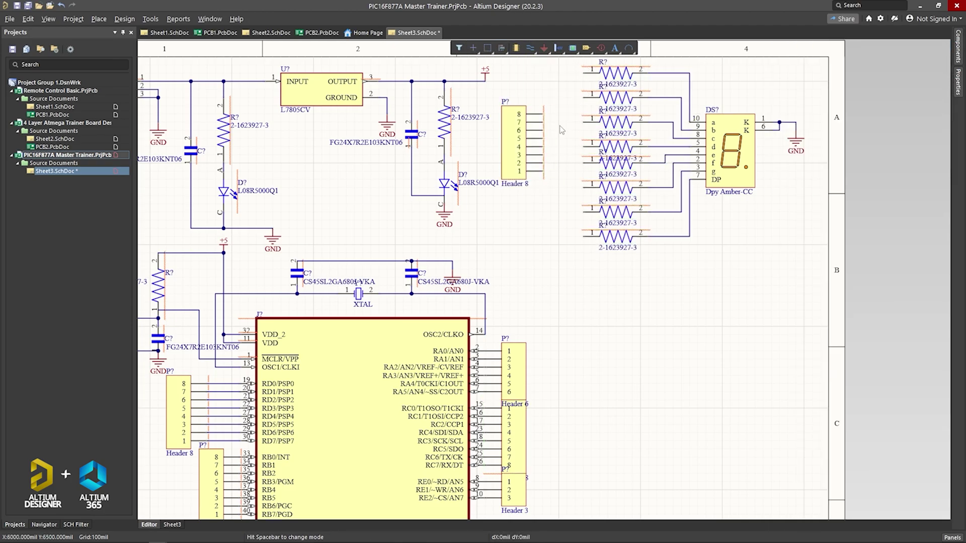
{"action": "scroll", "coordinate": [583, 191], "scroll_direction": "down", "scroll_amount": 1}
{"action": "key", "text": "ctrl+v"}
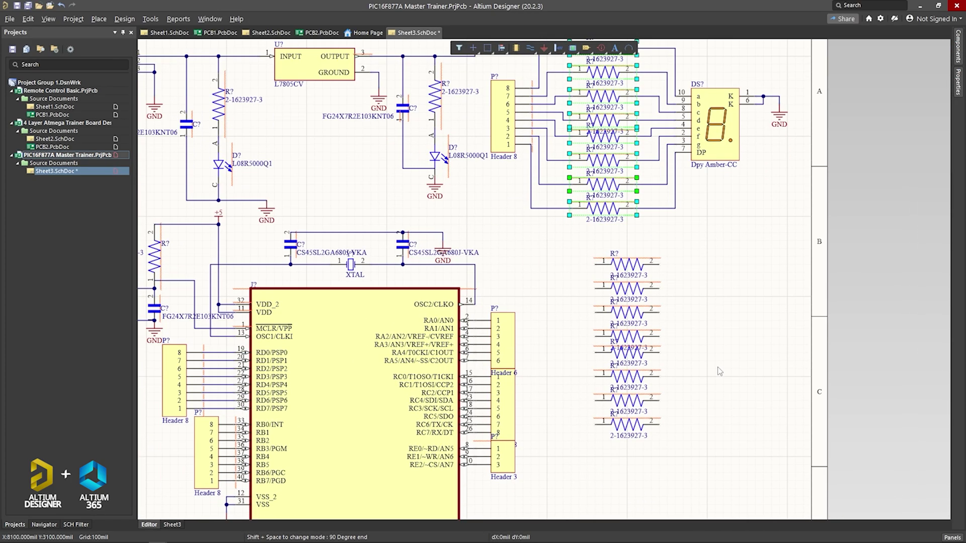
Step: Place the L08R5000Q1 LED beside the copied resistors
{"action": "left_click", "coordinate": [958, 46]}
{"action": "left_click_drag", "start_coordinate": [825, 135], "coordinate": [706, 268]}
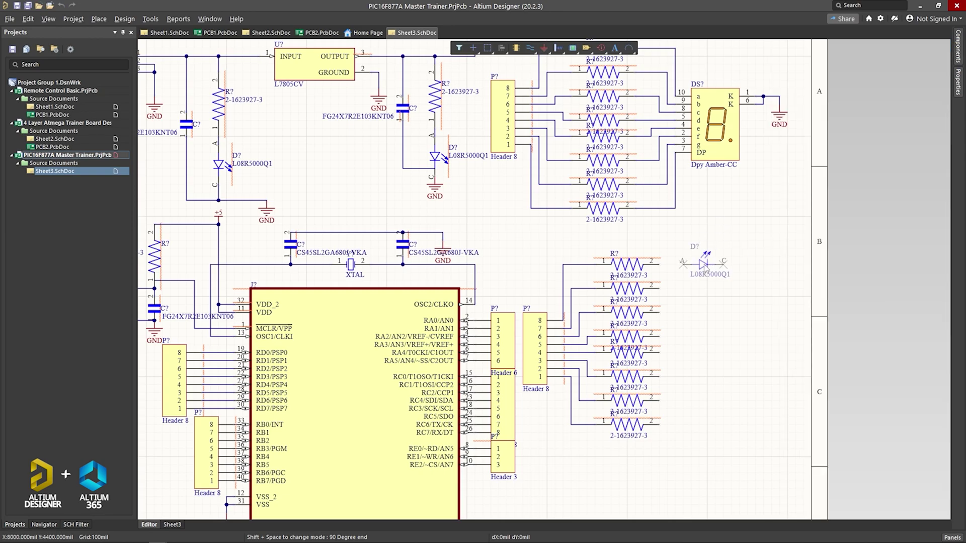
{"action": "key", "text": "Escape"}
{"action": "scroll", "coordinate": [762, 304], "scroll_direction": "down", "scroll_amount": 2}
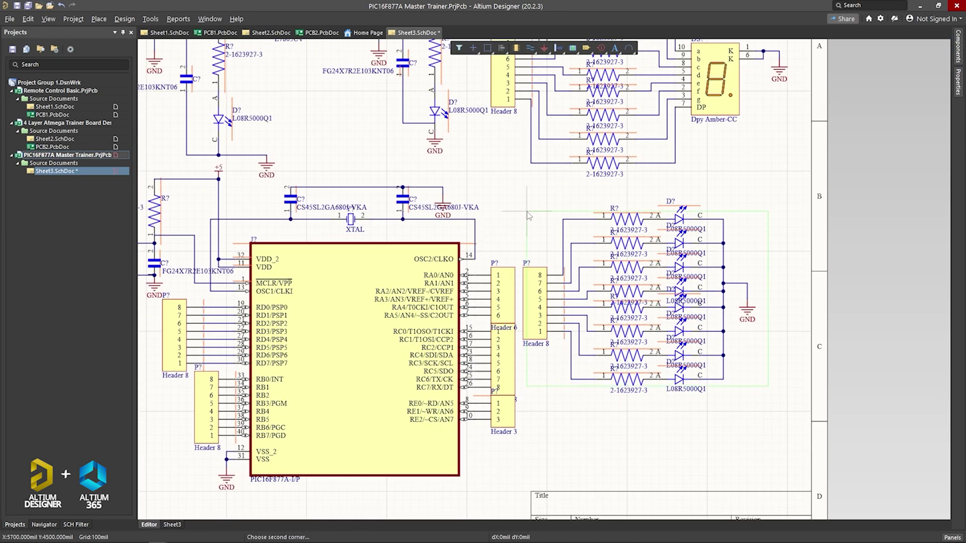
Step: Place a push-button switch from the switch library below the LED bank
{"action": "left_click", "coordinate": [958, 45]}
{"action": "left_click", "coordinate": [820, 63]}
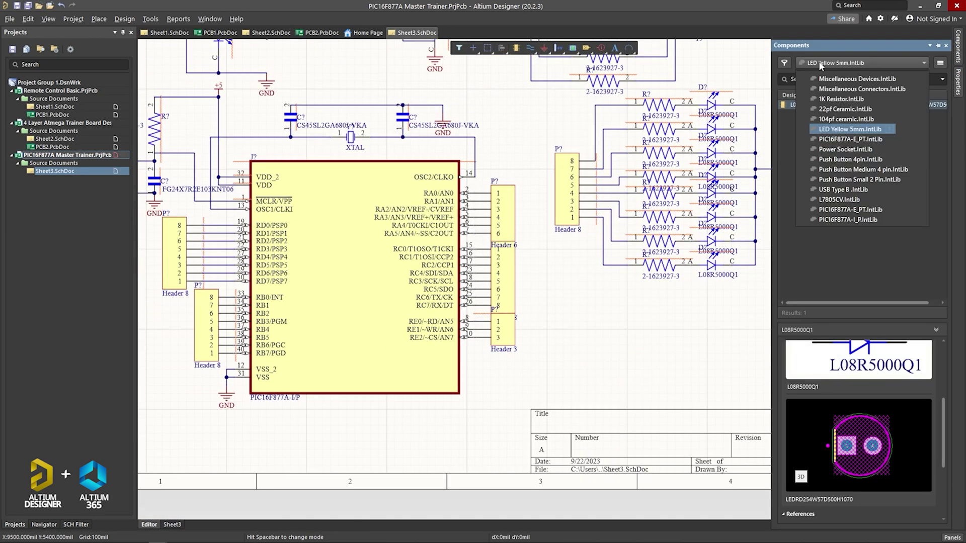
{"action": "left_click", "coordinate": [855, 179]}
{"action": "left_click_drag", "start_coordinate": [824, 105], "coordinate": [649, 330]}
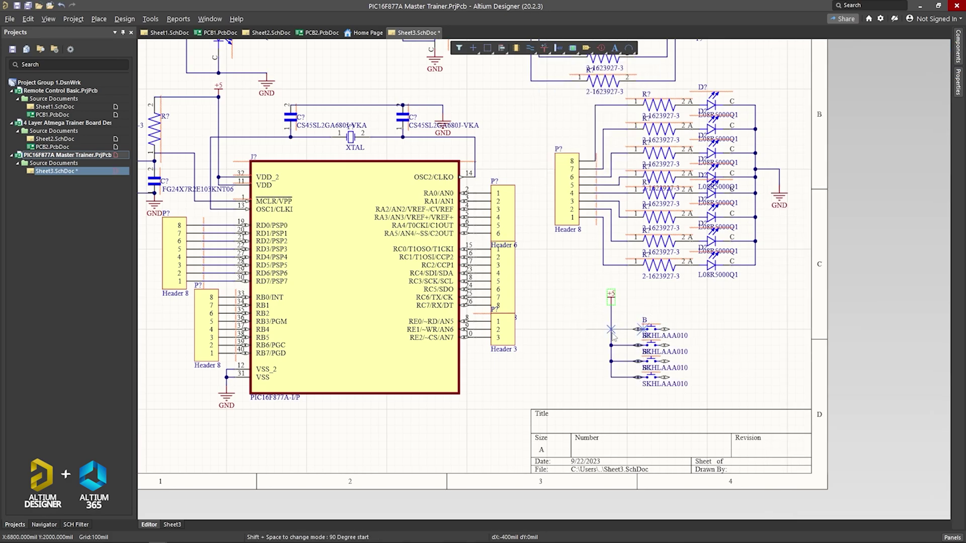
{"action": "key", "text": "Page_Up"}
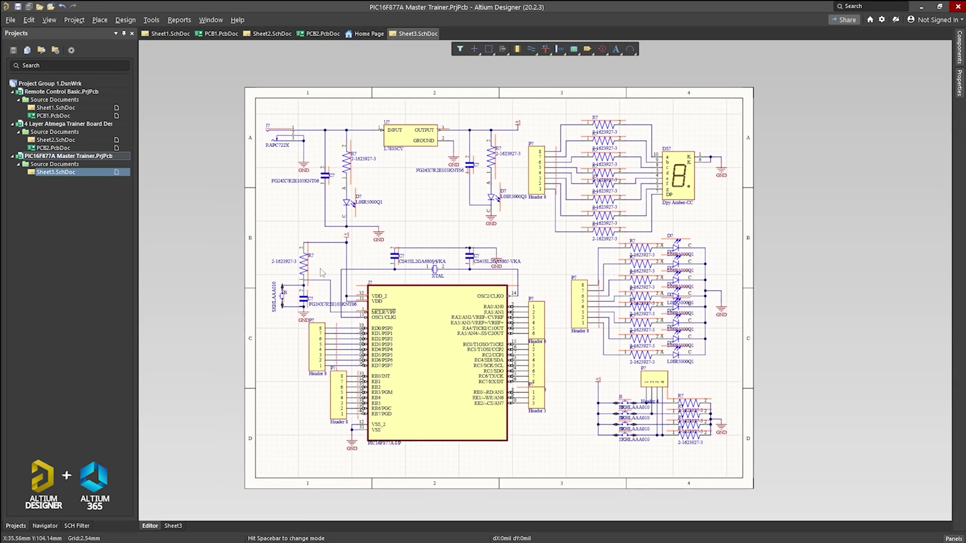
Step: Annotate the schematic's component designators with Tools > Annotation
{"action": "left_click", "coordinate": [151, 19]}
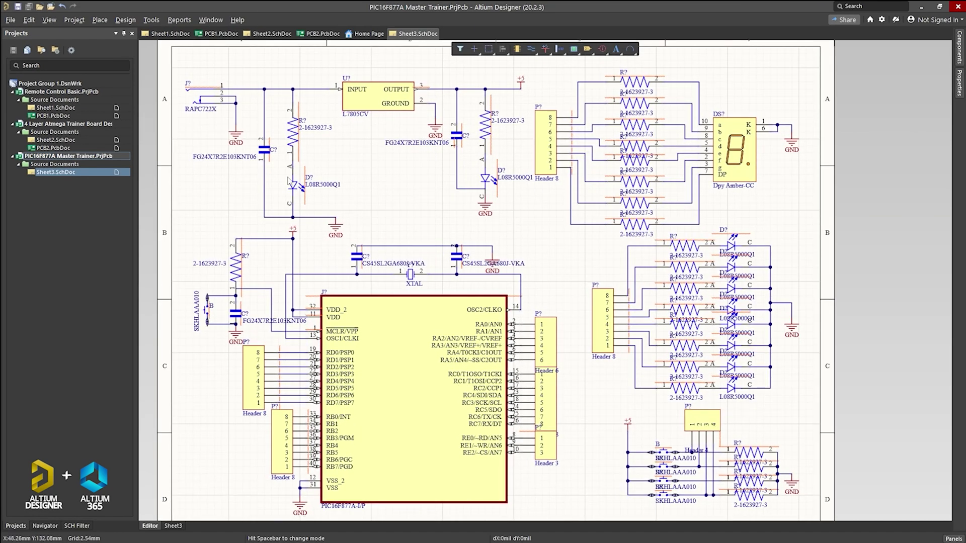
{"action": "left_click", "coordinate": [151, 20]}
{"action": "mouse_move", "coordinate": [174, 130]}
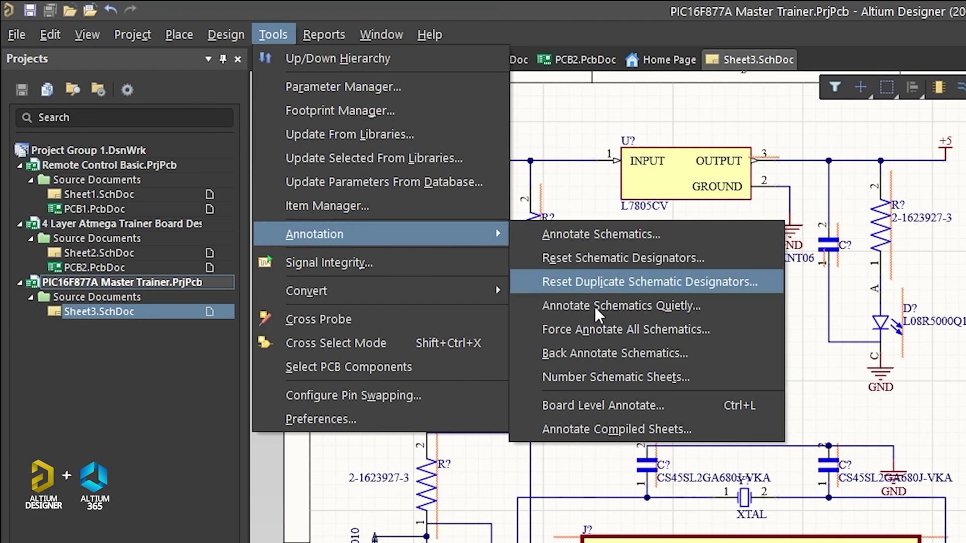
{"action": "left_click", "coordinate": [625, 308]}
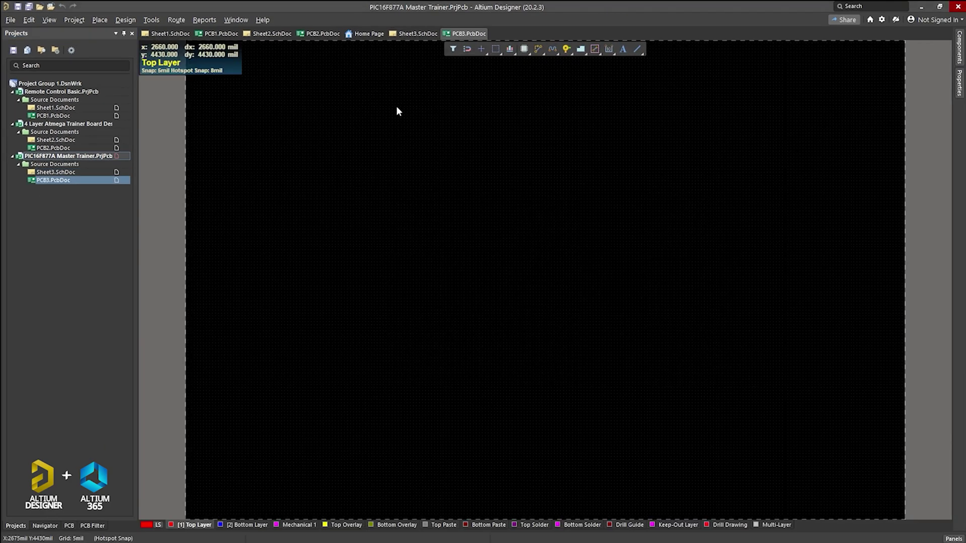
Step: Add PCB3.PcbDoc and execute Update PCB Document to transfer all components
{"action": "left_click", "coordinate": [418, 34]}
{"action": "left_click", "coordinate": [116, 20]}
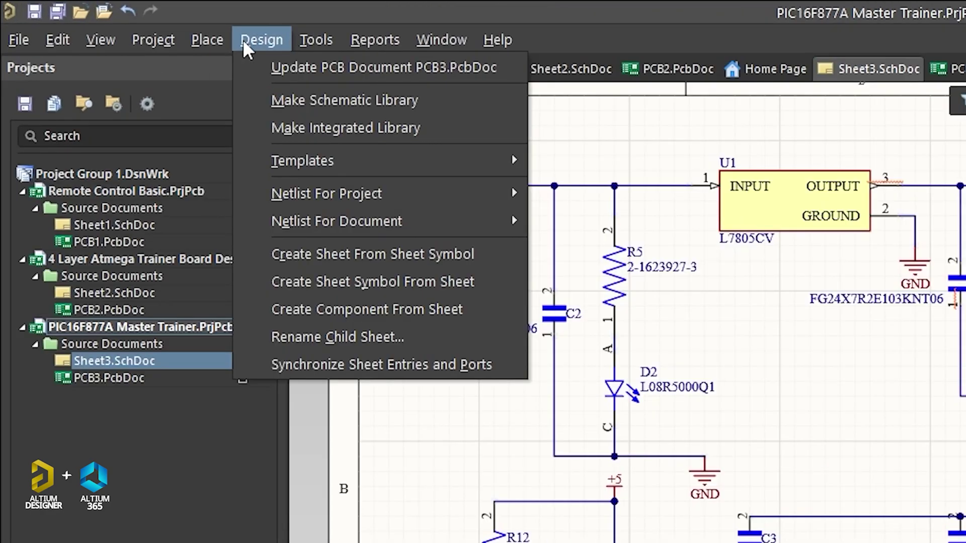
{"action": "left_click", "coordinate": [475, 67]}
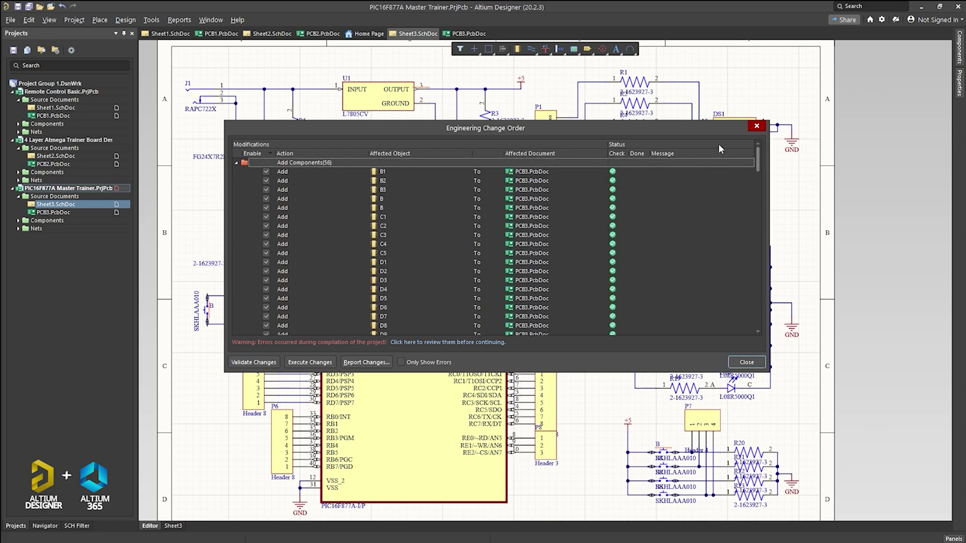
{"action": "left_click", "coordinate": [301, 363]}
{"action": "scroll", "coordinate": [323, 362], "scroll_direction": "down", "scroll_amount": 5, "text": "ctrl"}
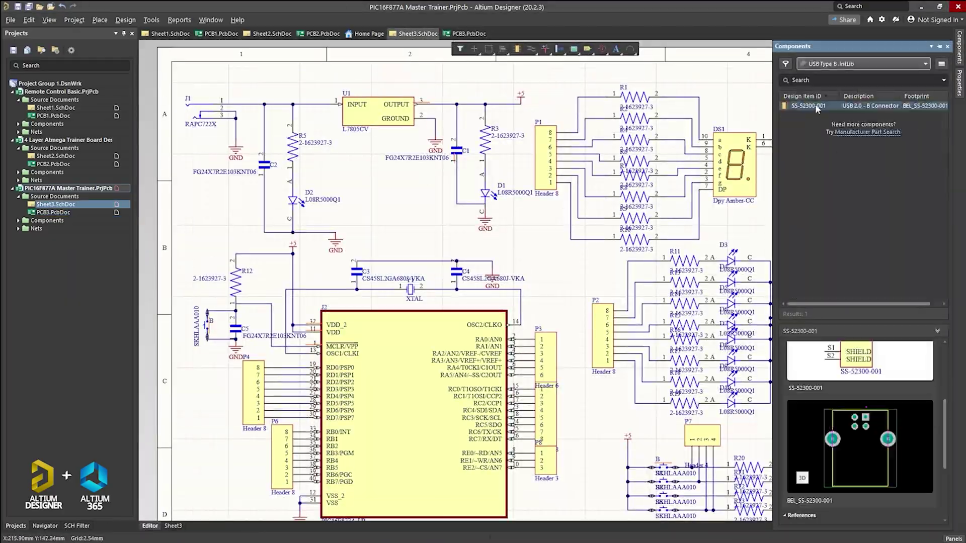
Step: Place the SS-52300-001 USB connector J? on Sheet3, then move header P2 into position on PCB3
{"action": "left_click_drag", "start_coordinate": [808, 106], "coordinate": [405, 214]}
{"action": "scroll", "coordinate": [326, 194], "scroll_direction": "up", "scroll_amount": 3, "text": "ctrl"}
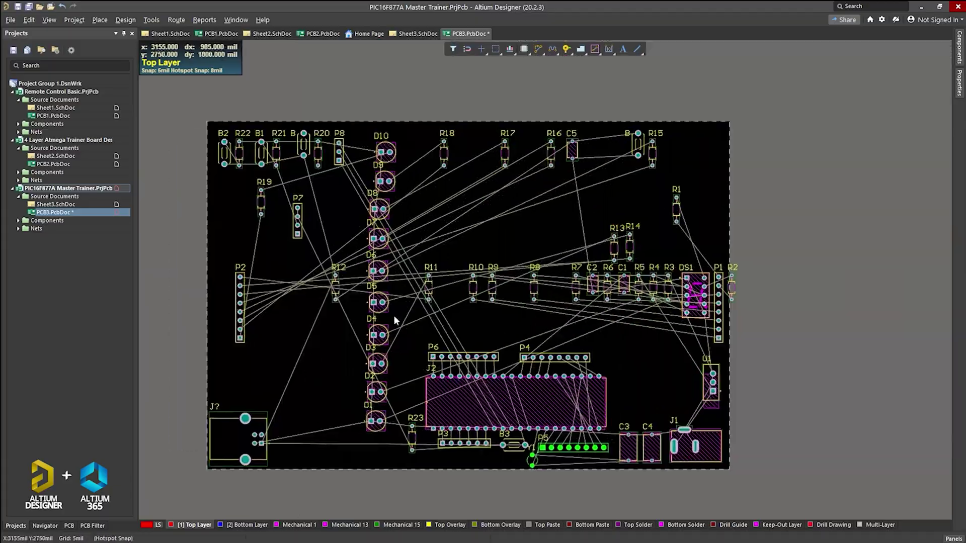
{"action": "left_click_drag", "start_coordinate": [394, 316], "coordinate": [319, 327]}
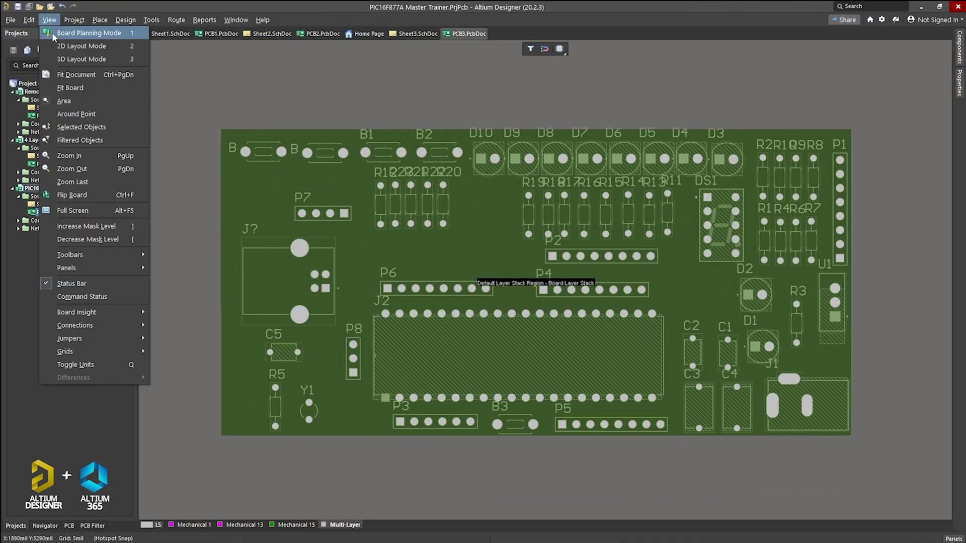
Step: Return the board to 2D view and route a bottom-layer track near the switches
{"action": "left_click", "coordinate": [83, 45]}
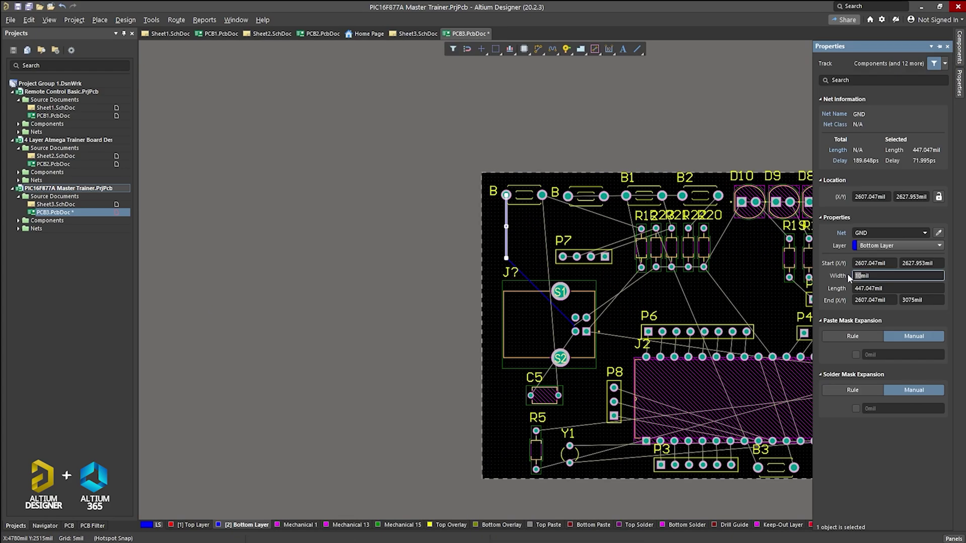
{"action": "left_click", "coordinate": [539, 228]}
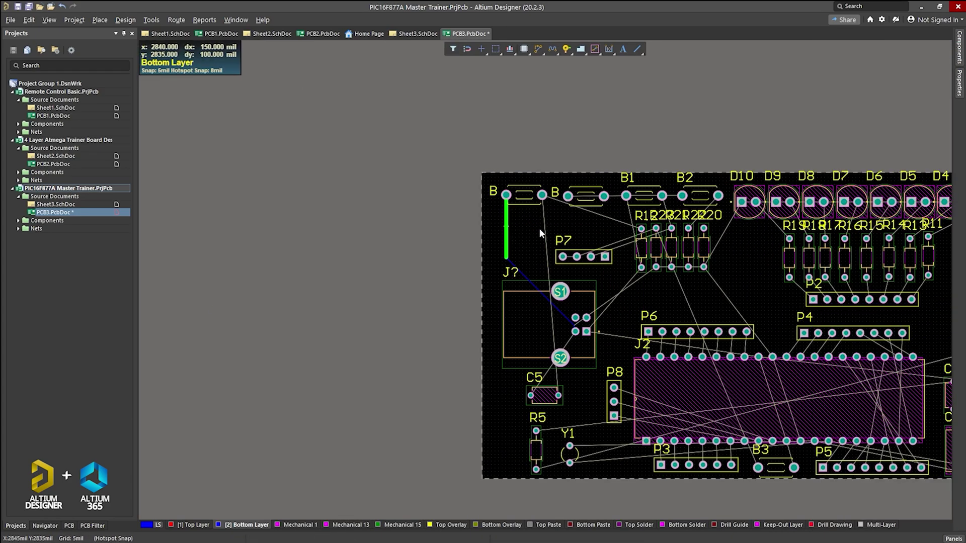
{"action": "right_click_drag", "start_coordinate": [539, 229], "coordinate": [334, 182]}
{"action": "left_click", "coordinate": [385, 341], "text": "ctrl"}
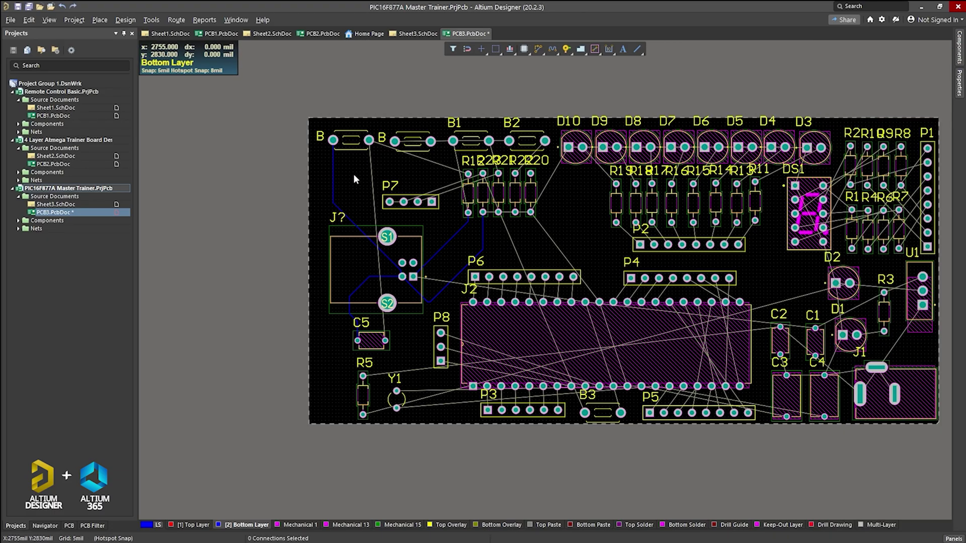
Step: Autoroute all remaining connections, then select the red track below P5 and reposition header P4
{"action": "left_click", "coordinate": [322, 161]}
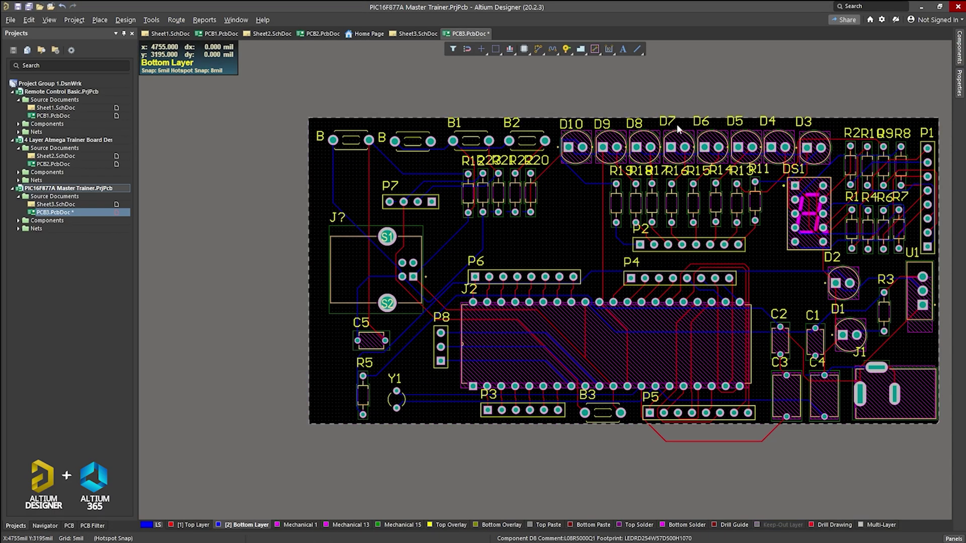
{"action": "scroll", "coordinate": [752, 395], "scroll_direction": "up", "scroll_amount": 4, "text": "ctrl"}
{"action": "left_click", "coordinate": [749, 380]}
{"action": "scroll", "coordinate": [773, 358], "scroll_direction": "down", "scroll_amount": 3, "text": "ctrl"}
{"action": "left_click", "coordinate": [639, 166]}
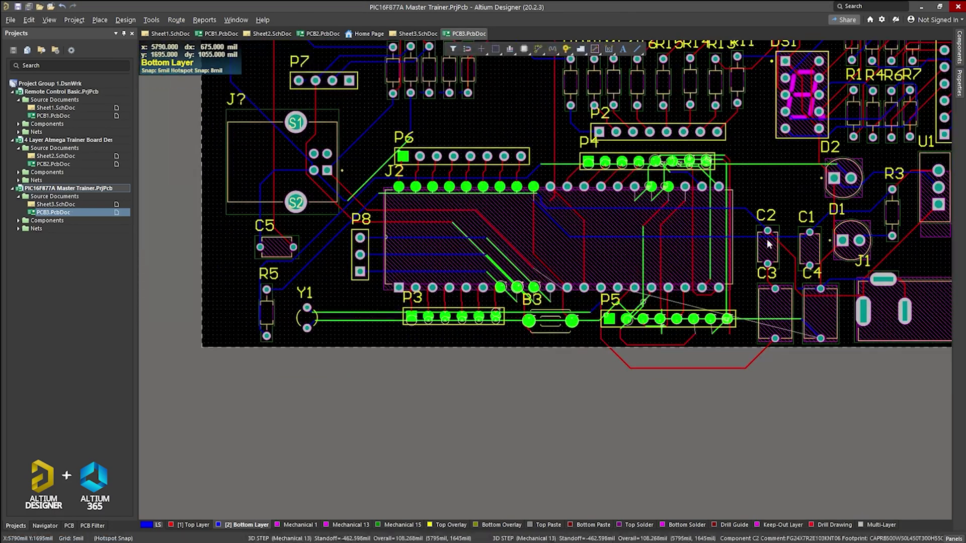